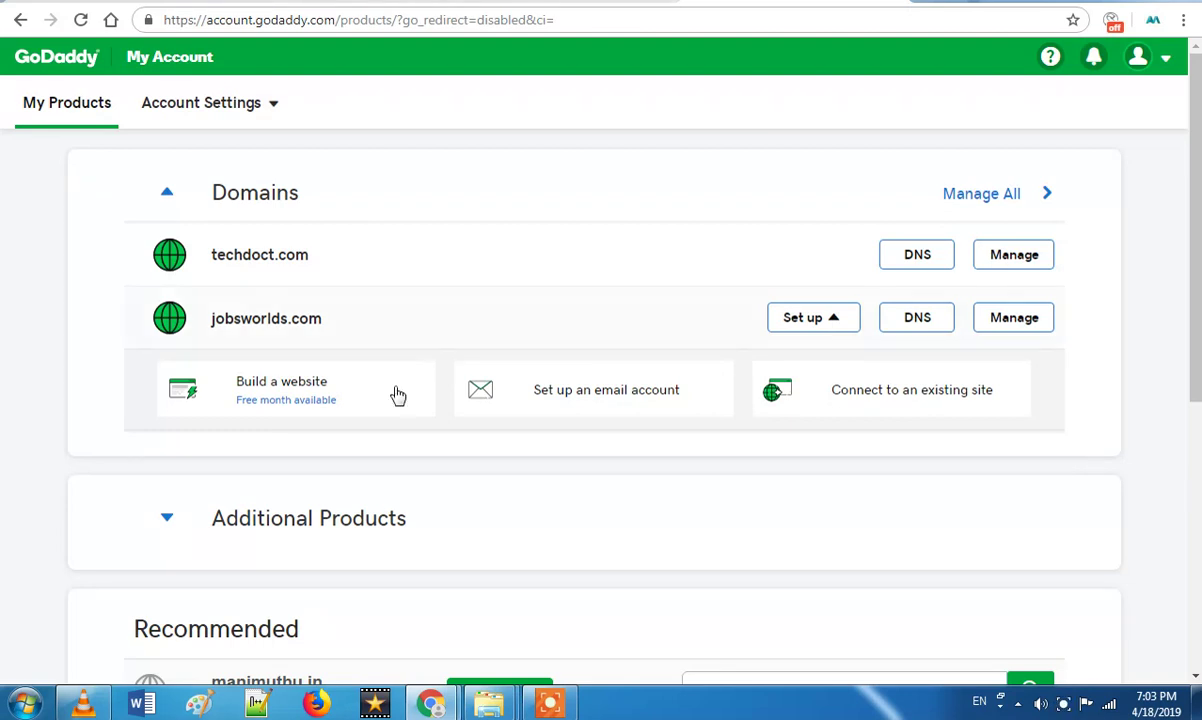
- Open the DNS management page for the domain jobsworlds.com
double_click(255, 325)
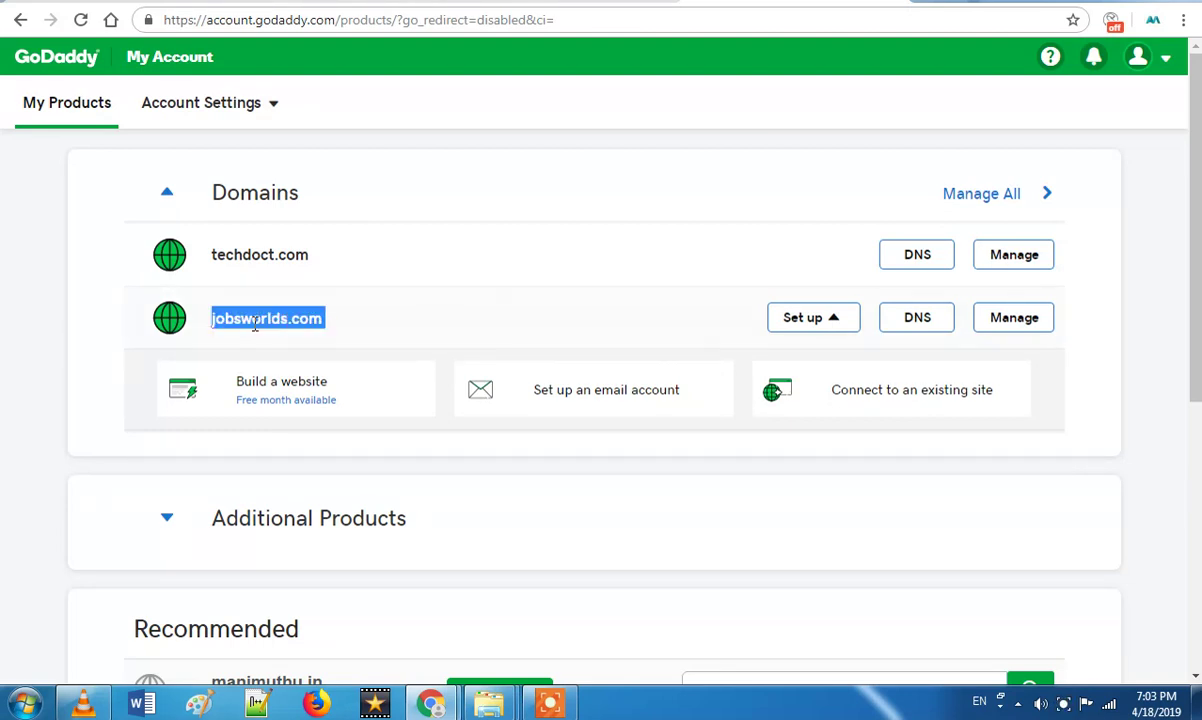
left_click(390, 330)
double_click(270, 320)
left_click(365, 300)
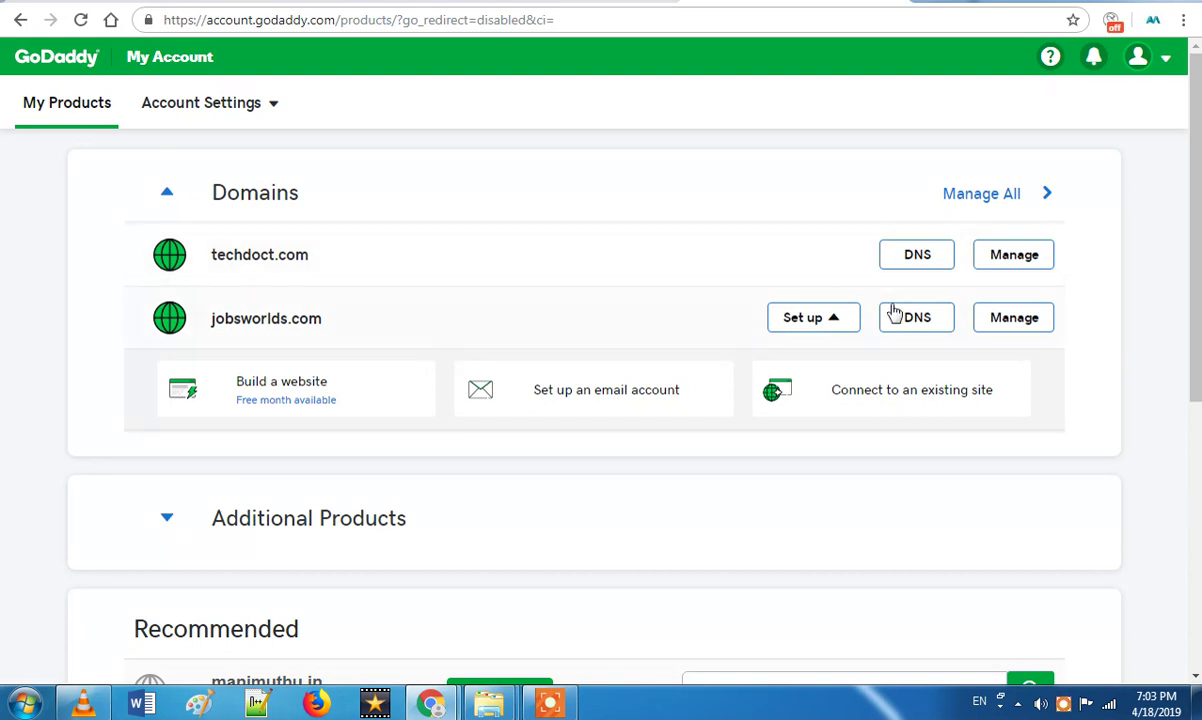
left_click(917, 317)
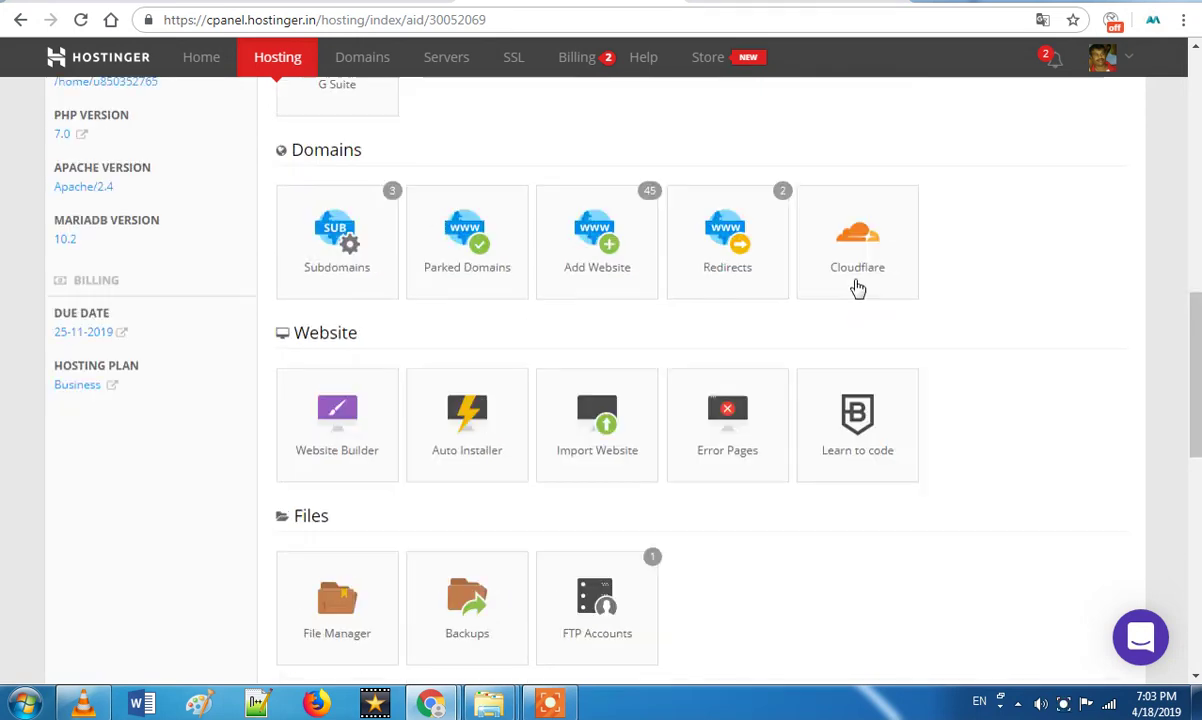
- Look over the Hostinger hosting panel for techdoct.com and return to the GoDaddy DNS page
scroll(856, 287, "up", 10)
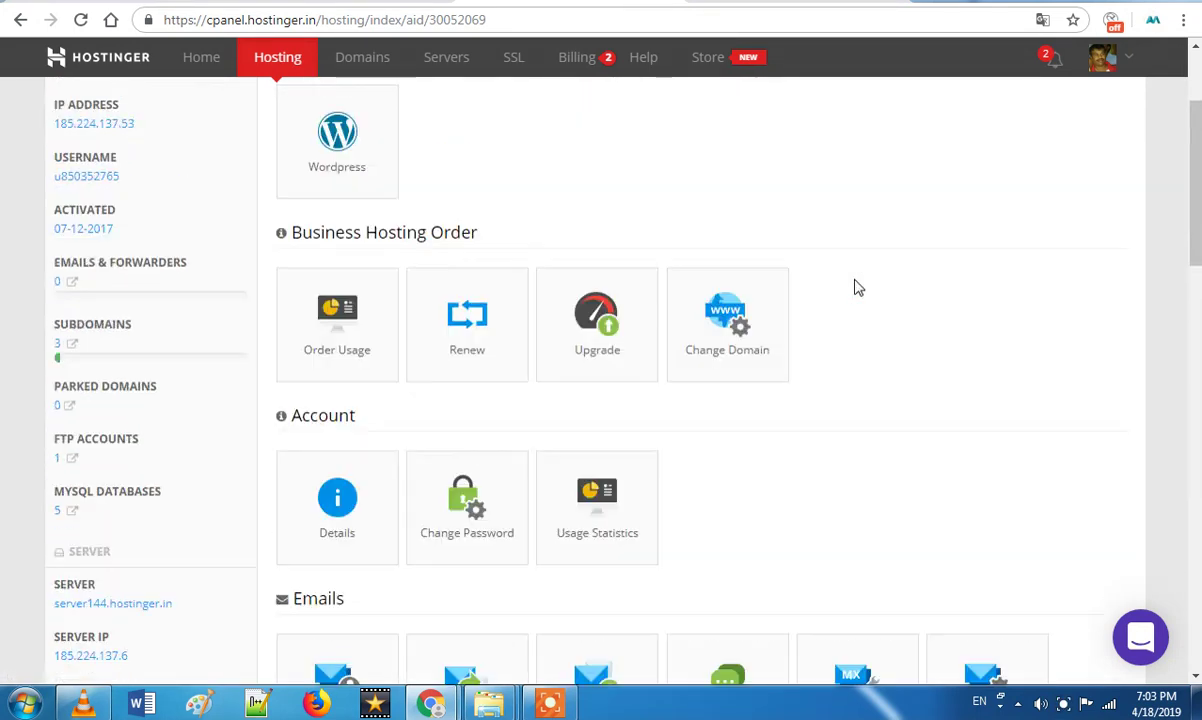
scroll(855, 287, "up", 2)
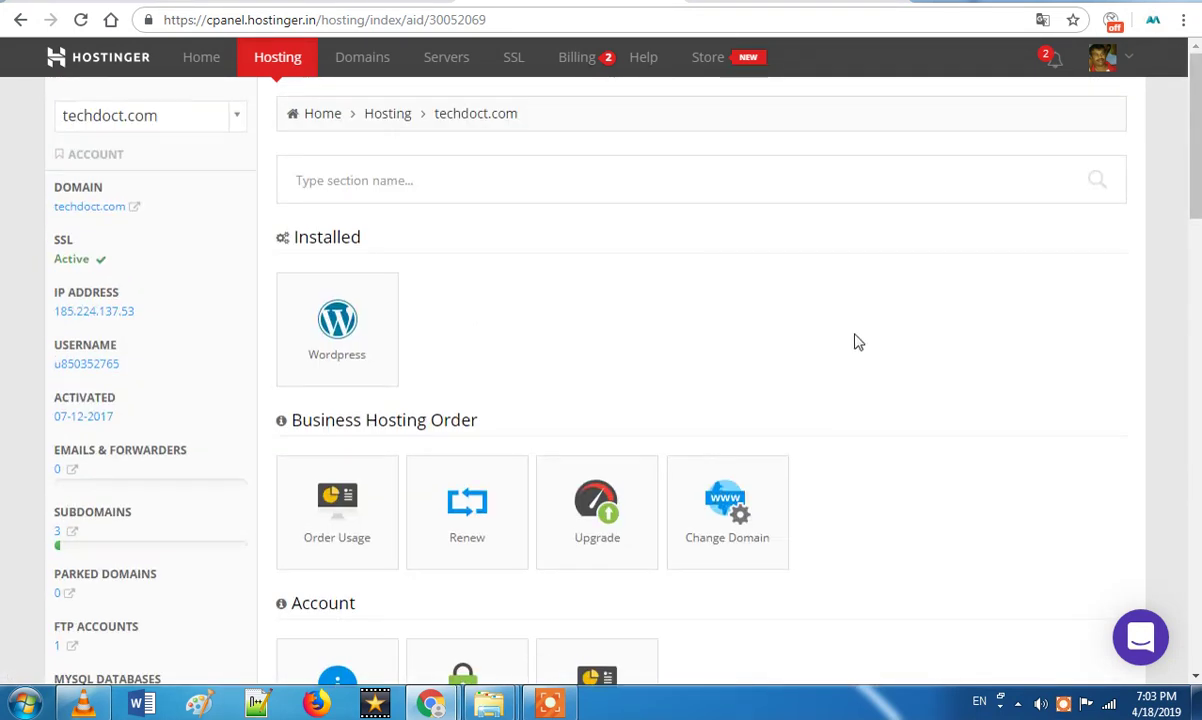
key("ctrl+Tab")
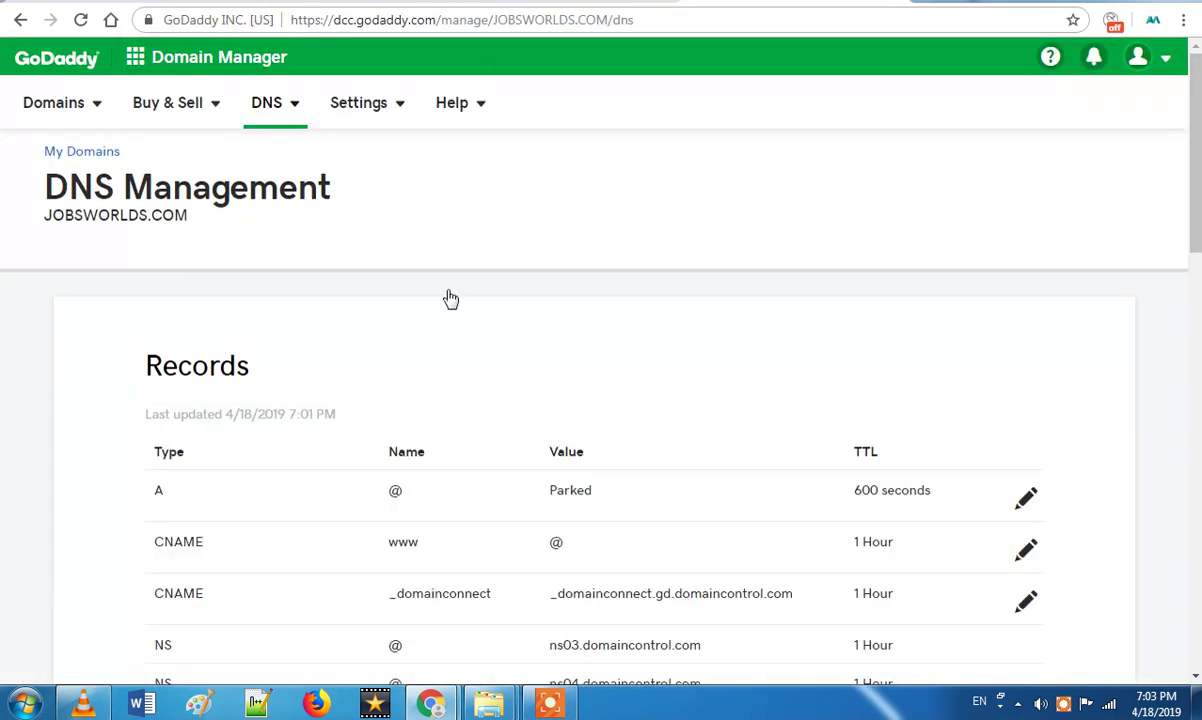
- Examine the DNS records and the default nameservers assigned to jobsworlds.com
scroll(867, 384, "down", 3)
scroll(585, 276, "up", 3)
scroll(536, 217, "down", 7)
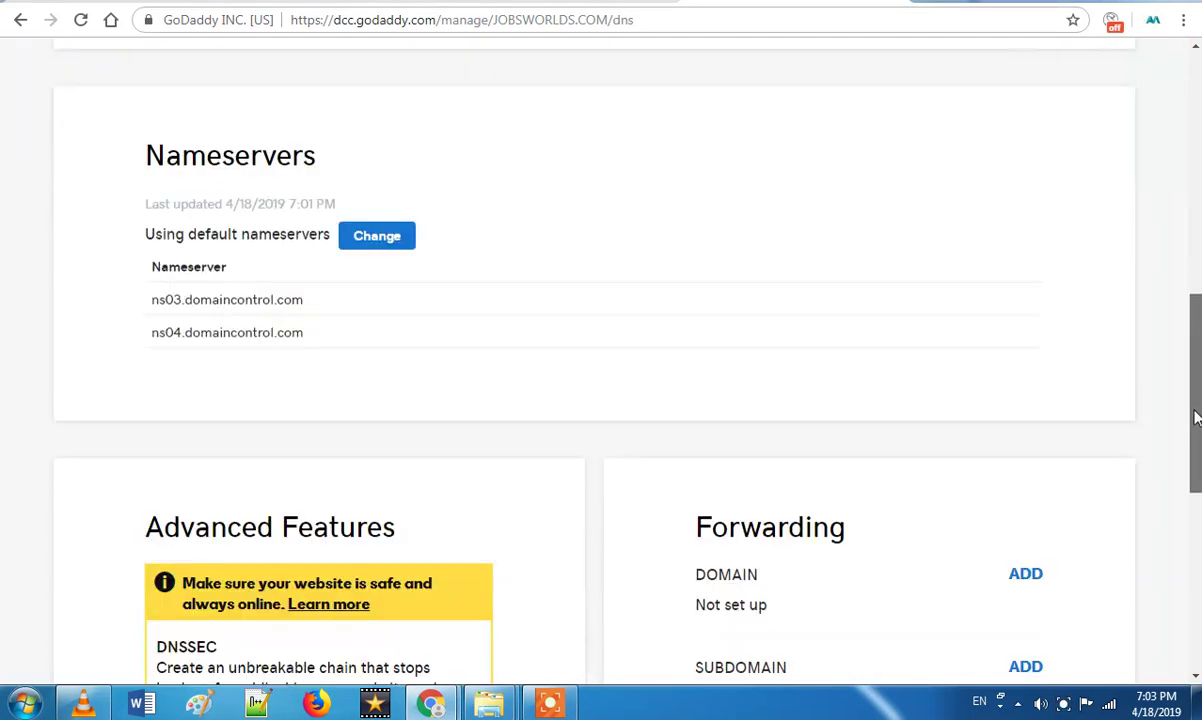
left_click_drag(225, 215, 420, 210)
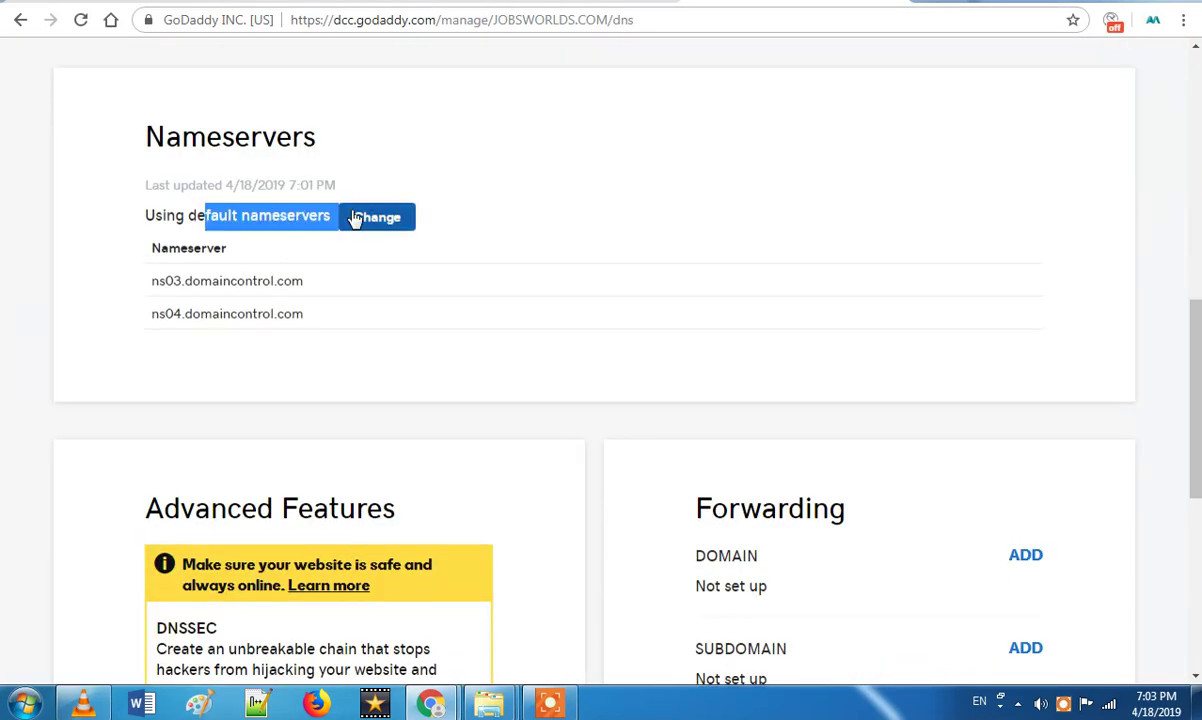
left_click(572, 218)
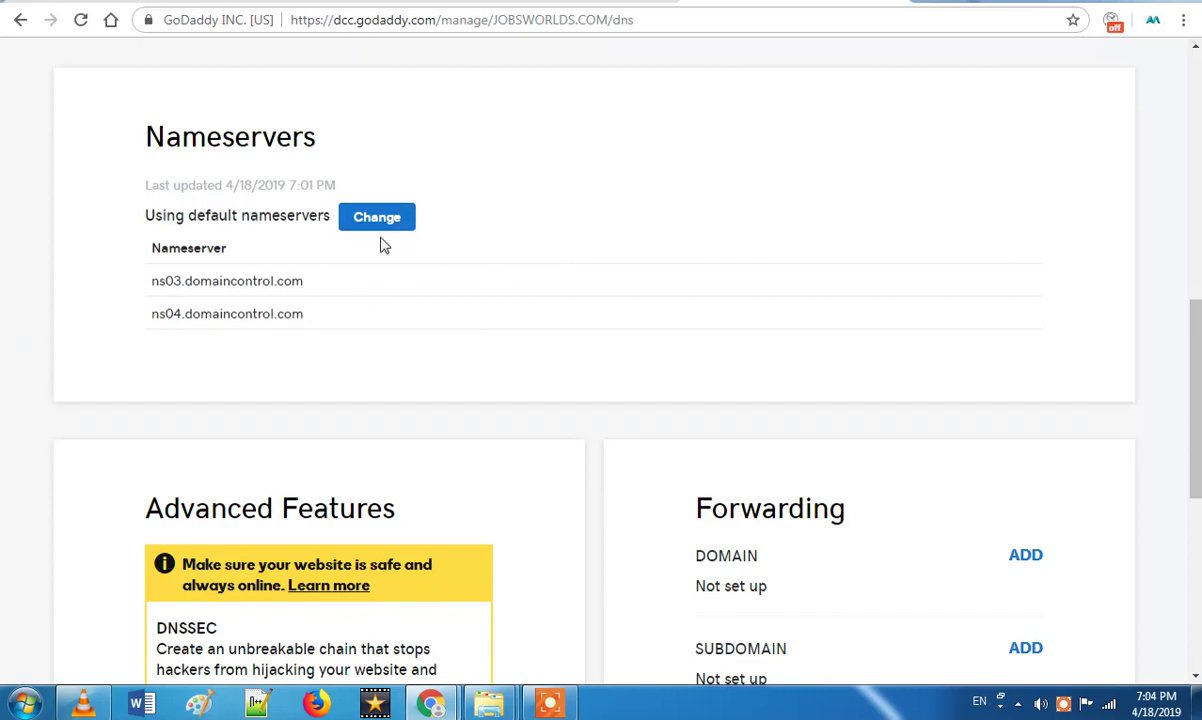
triple_click(282, 218)
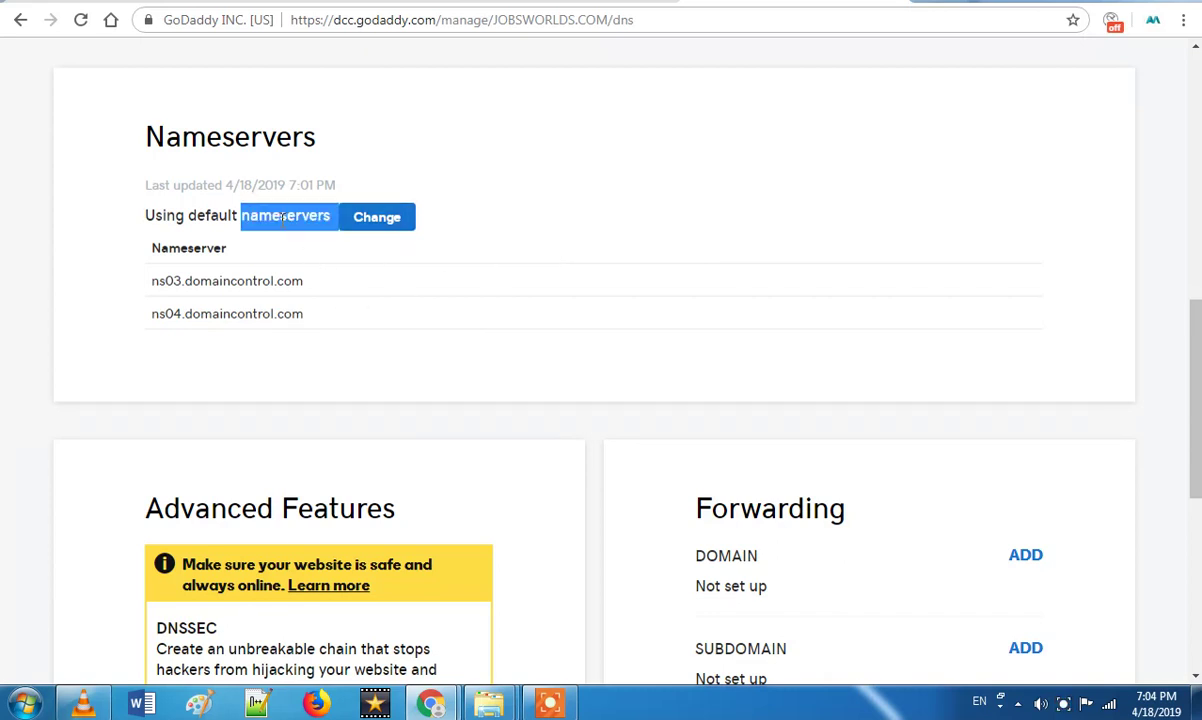
left_click(565, 236)
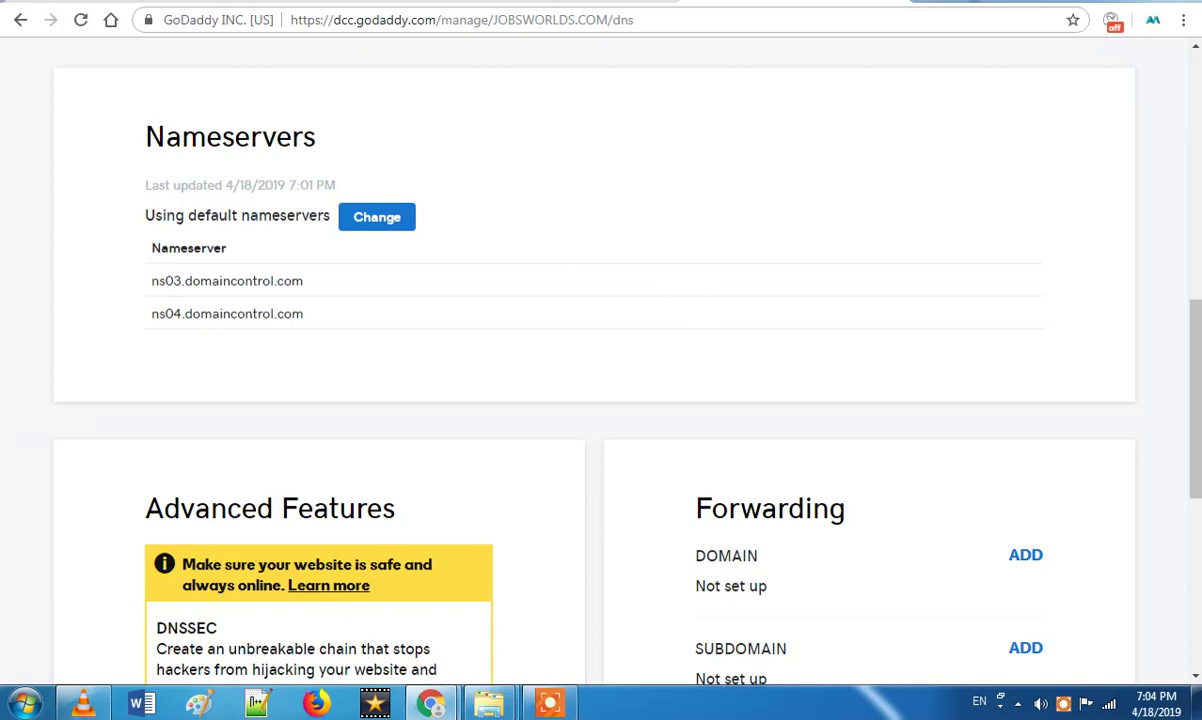
- Load askiv.com in a new browser tab to view a parked domain, and return to the DNS page
key("ctrl+t")
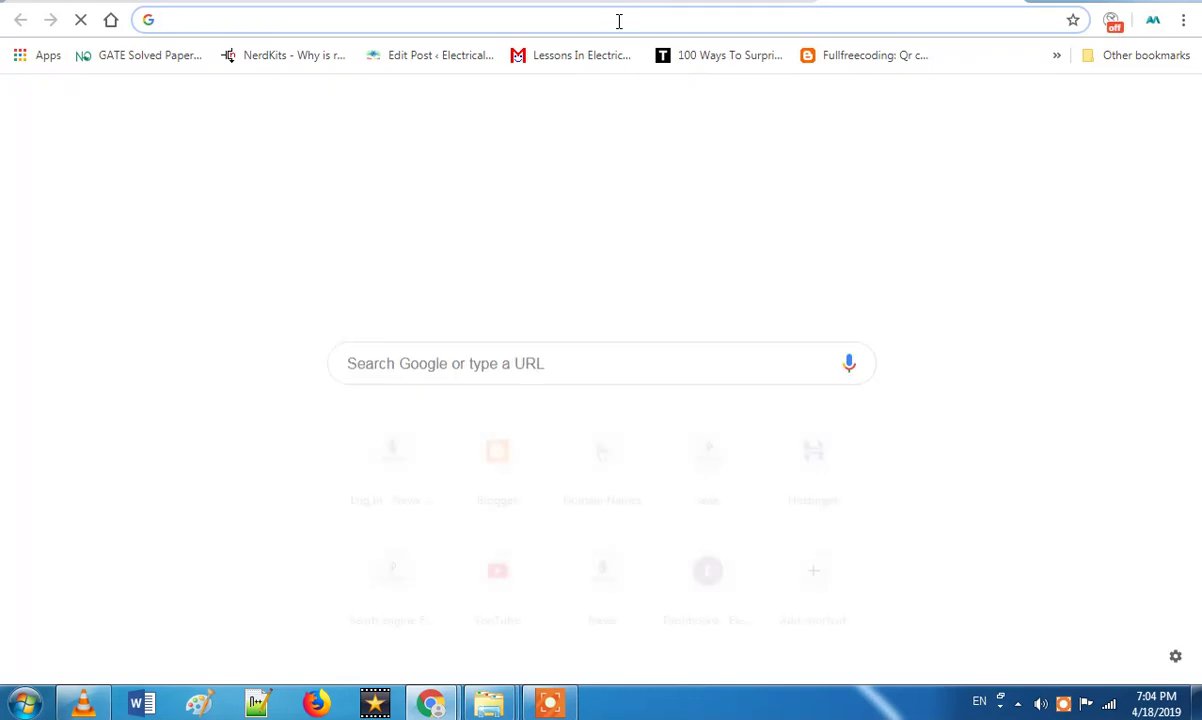
type("askiv.com")
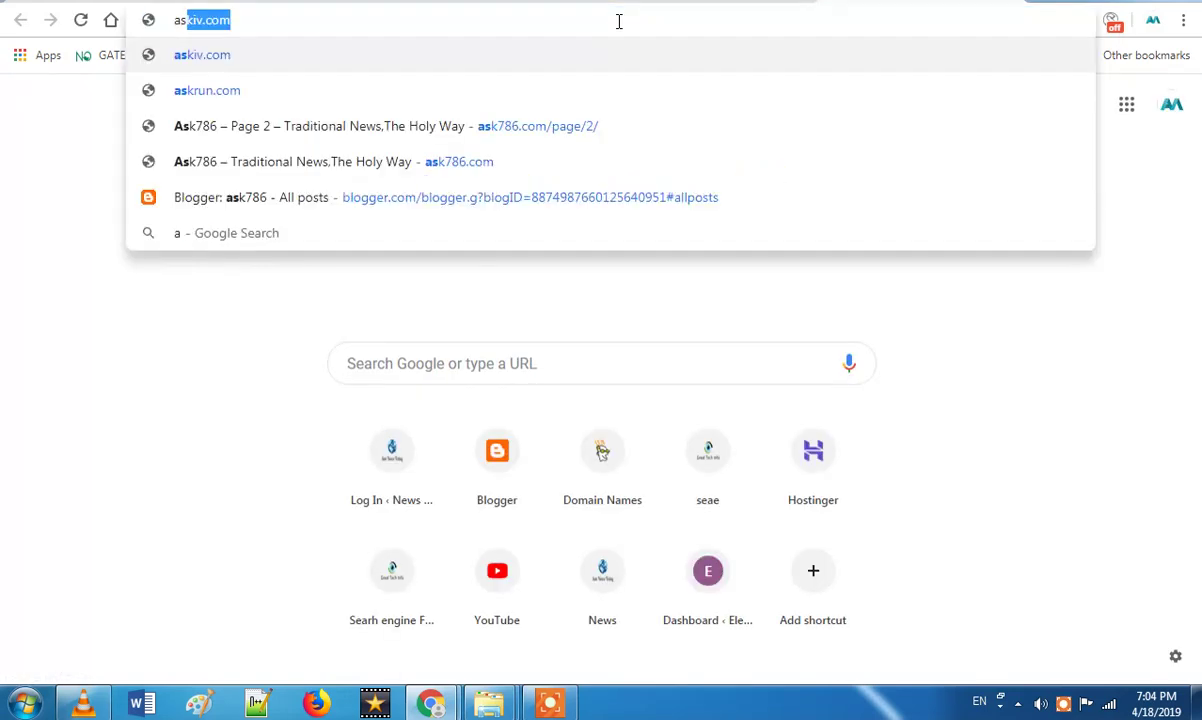
key("Return")
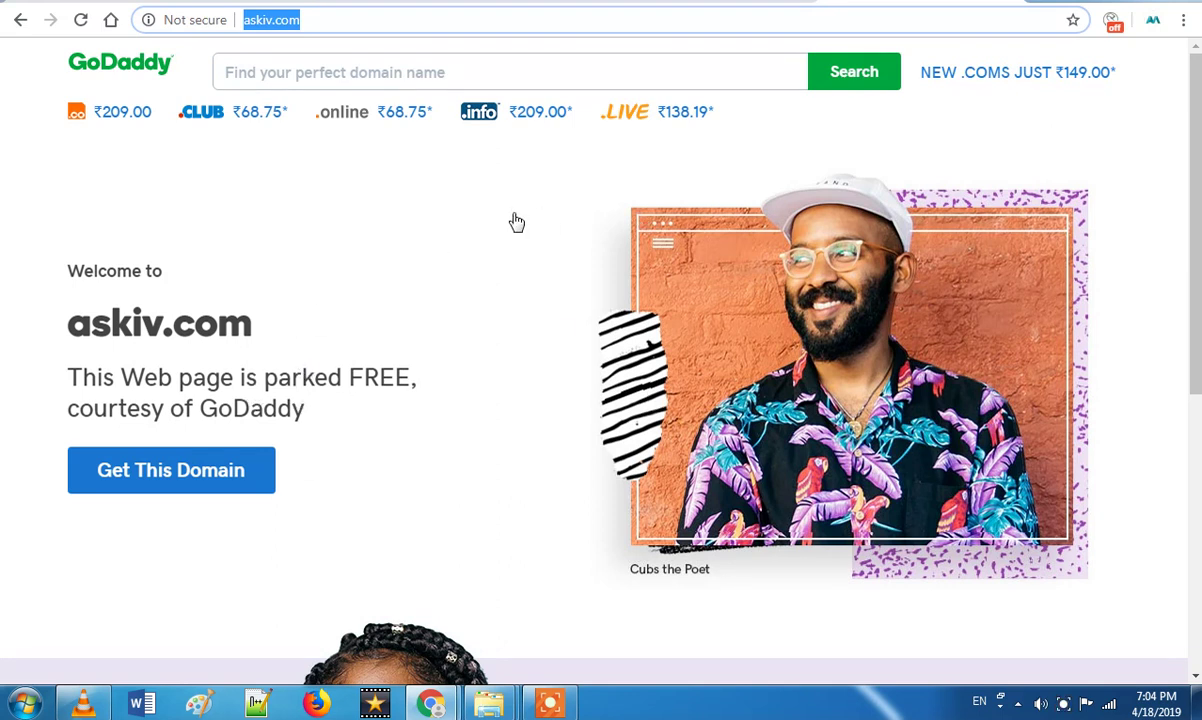
key("ctrl+Tab")
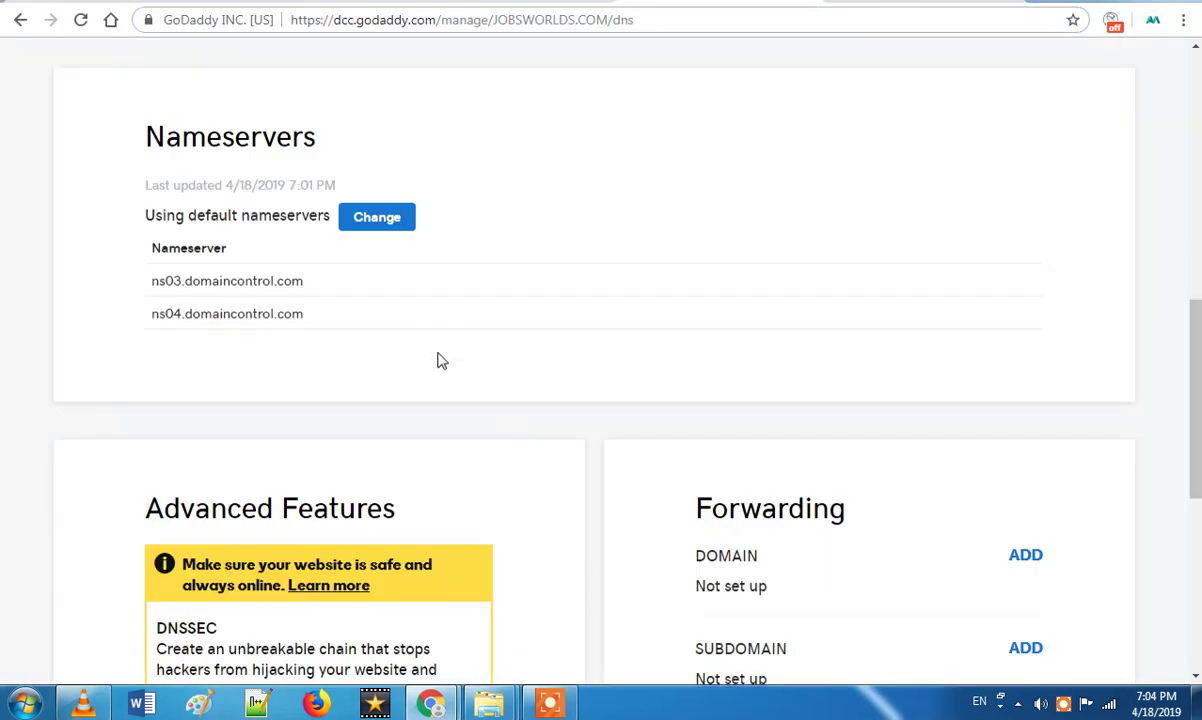
left_click(1062, 705)
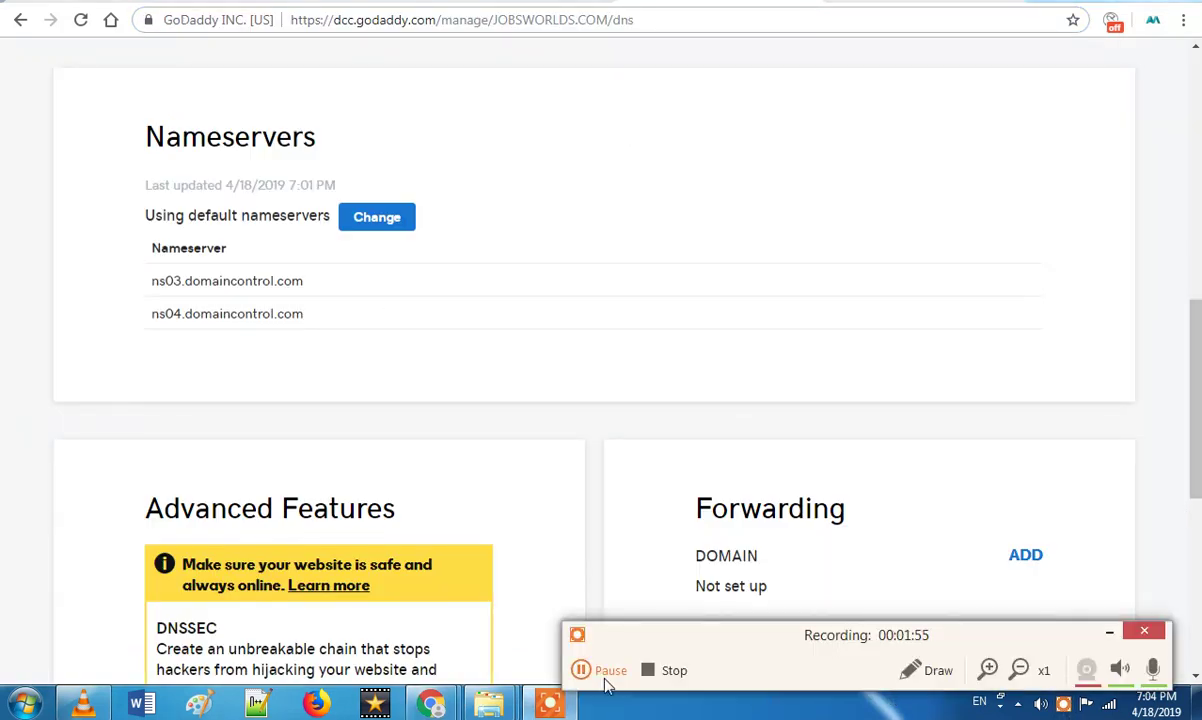
left_click(592, 668)
left_click(592, 668)
left_click(1109, 632)
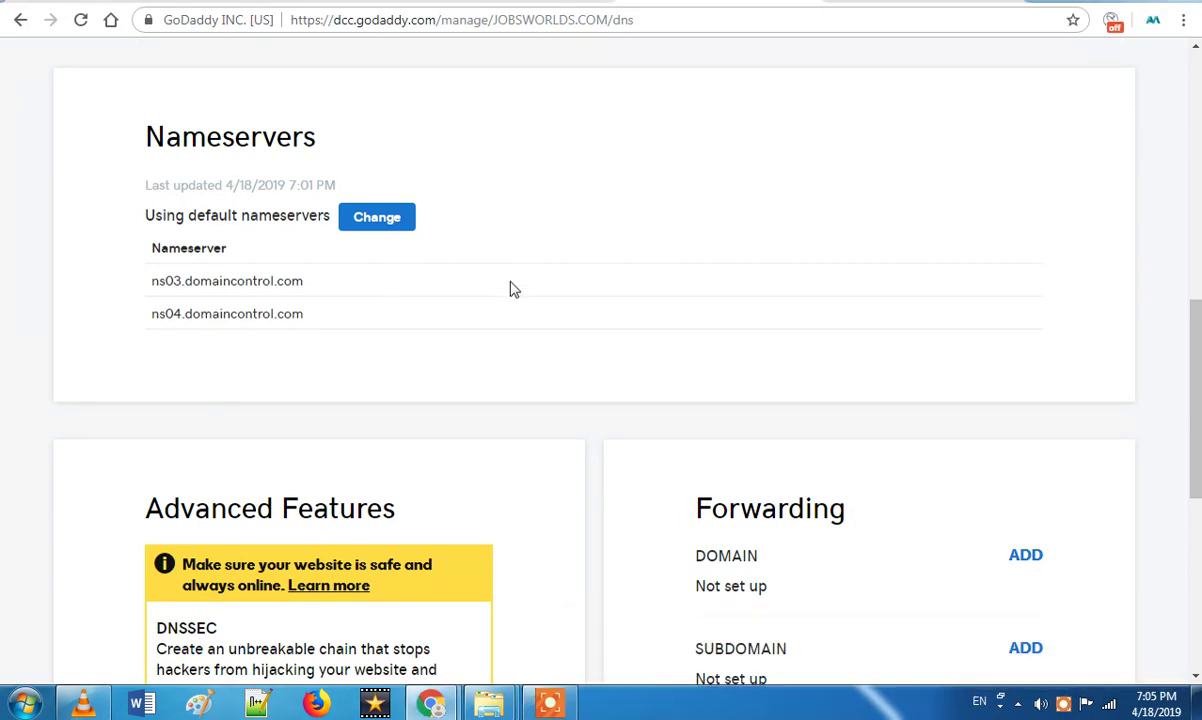
- Start changing the nameservers of jobsworlds.com and set the nameserver type to Custom
scroll(1199, 254, "up", 1)
left_click(1199, 254)
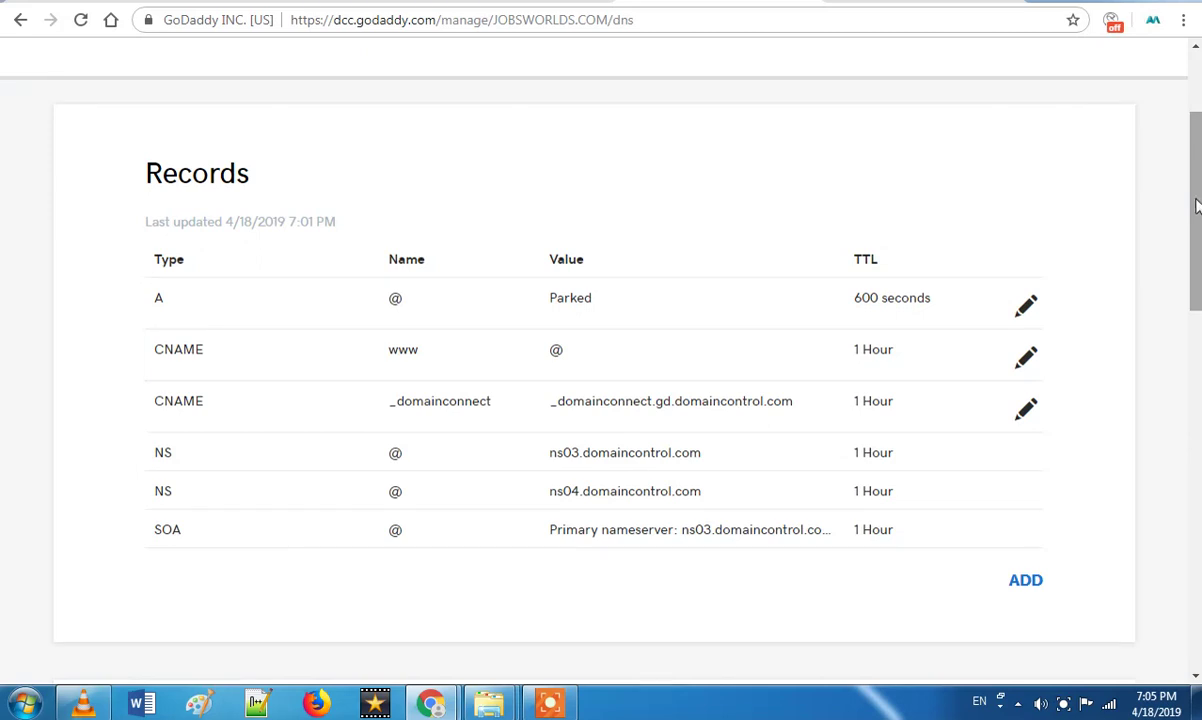
left_click_drag(1199, 205, 1199, 348)
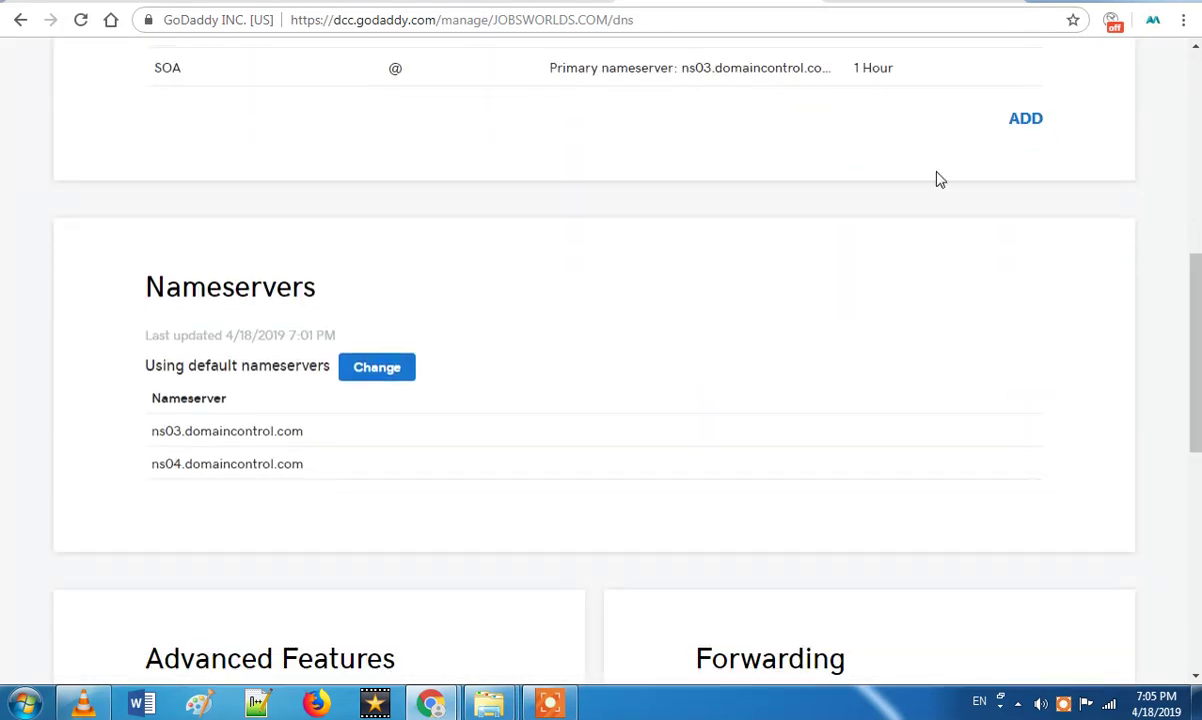
left_click(393, 385)
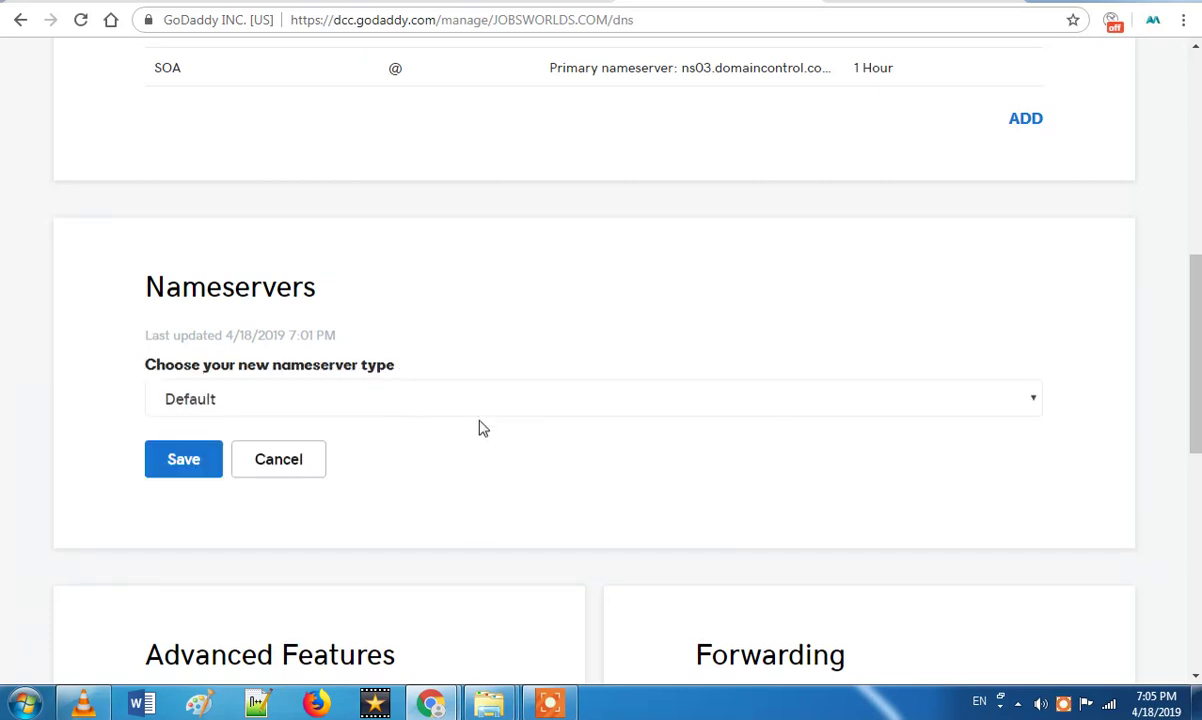
left_click(365, 402)
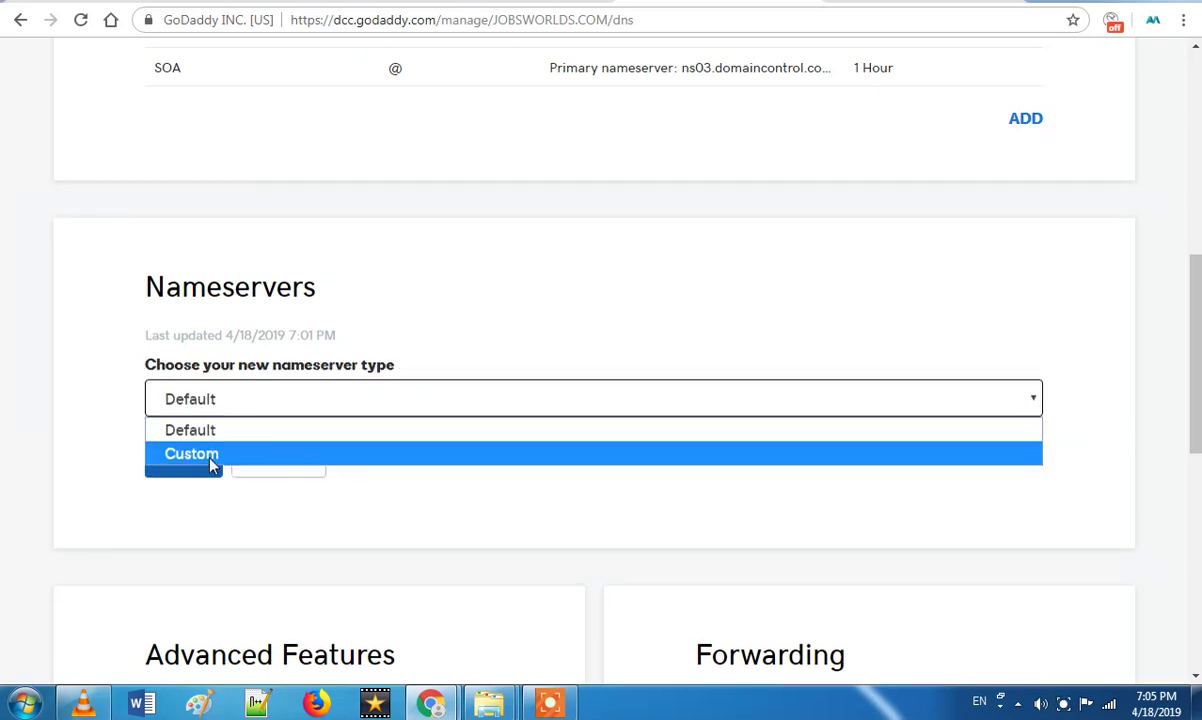
left_click(205, 455)
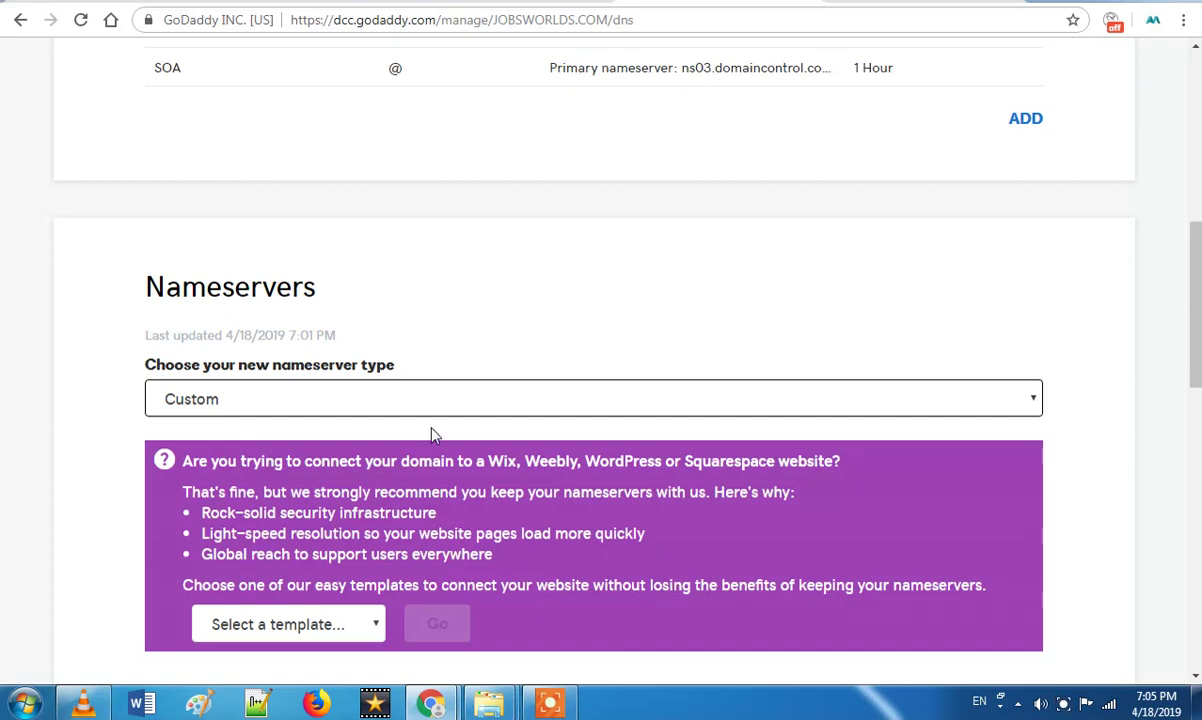
- Enter the nameservers ns1.hostinger.in, ns2.hostinger.in, ns3.hostinger.in and ns4.hostinger.in and save them
scroll(377, 361, "down", 4)
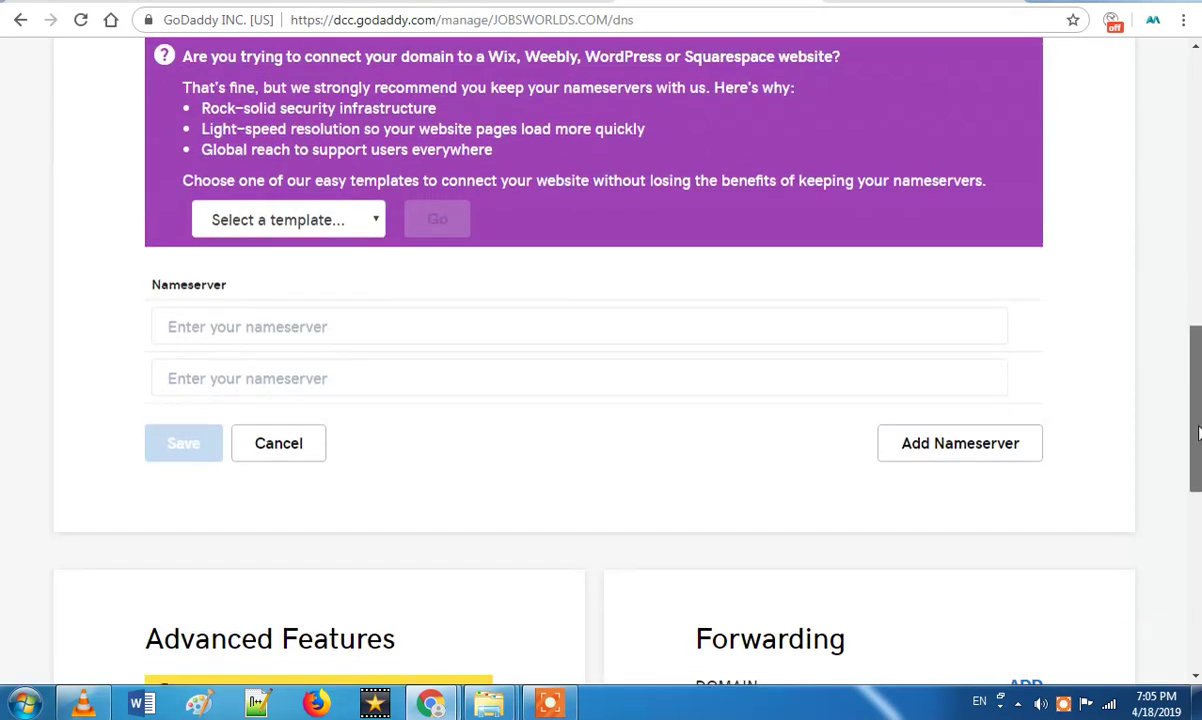
left_click(353, 333)
type("ns")
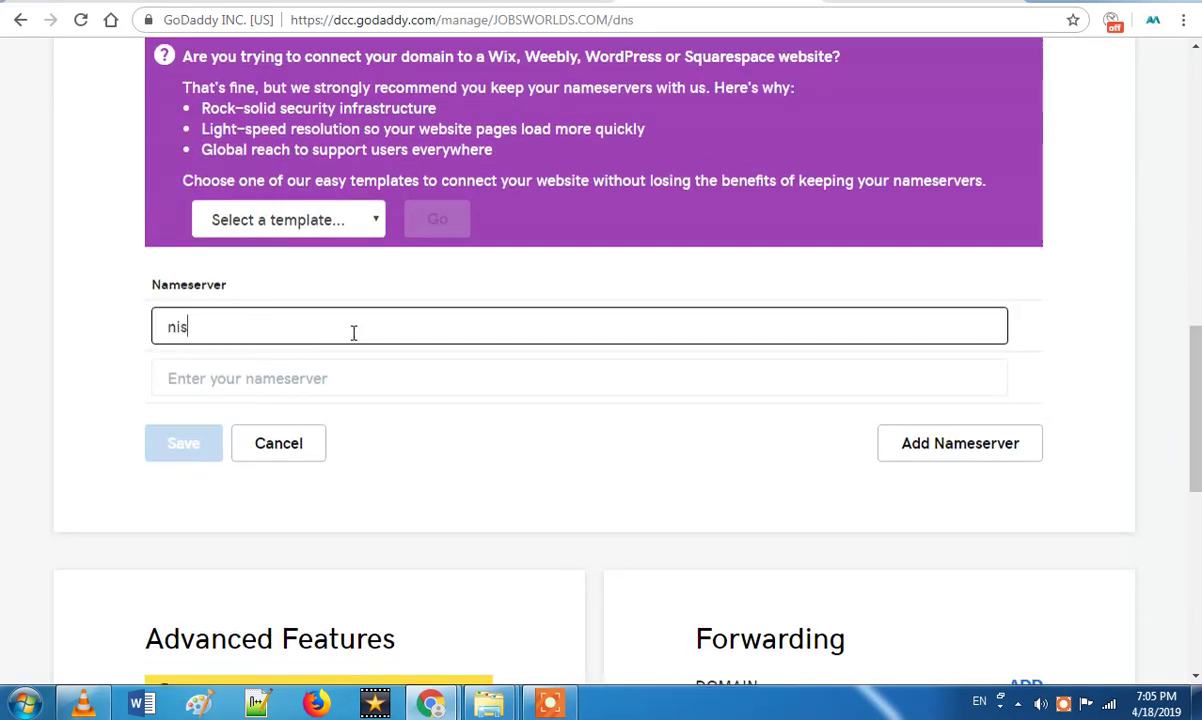
key("BackSpace")
left_click(620, 668)
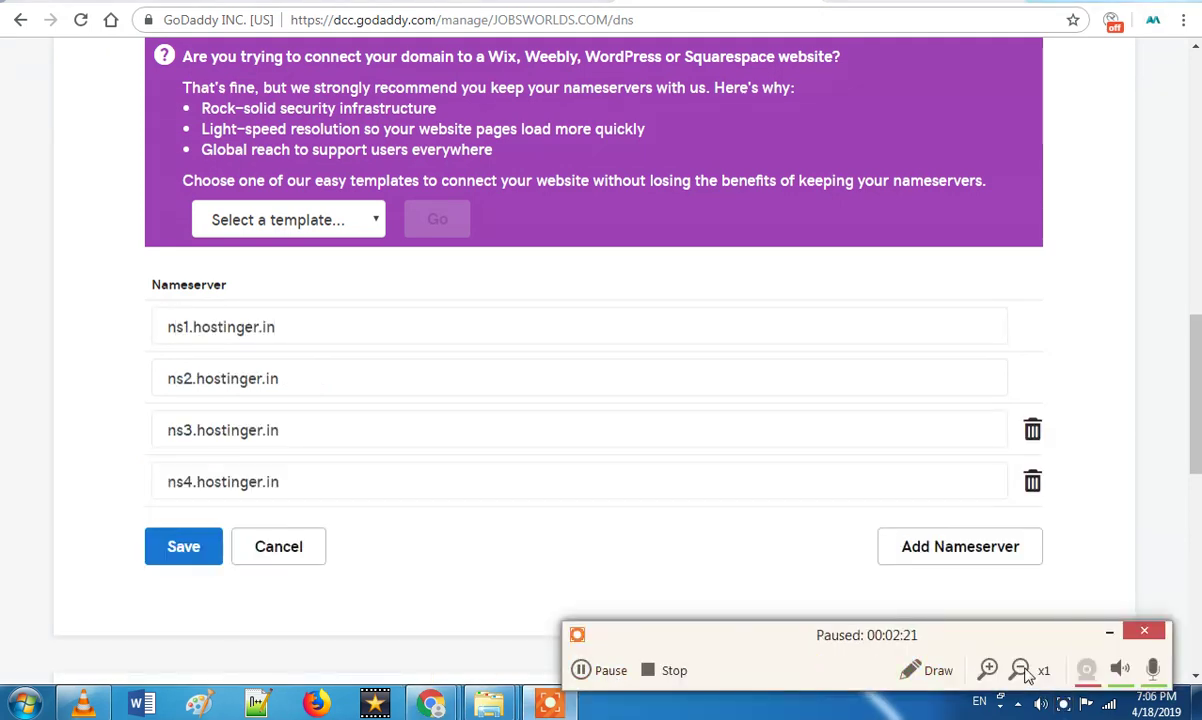
left_click(200, 540)
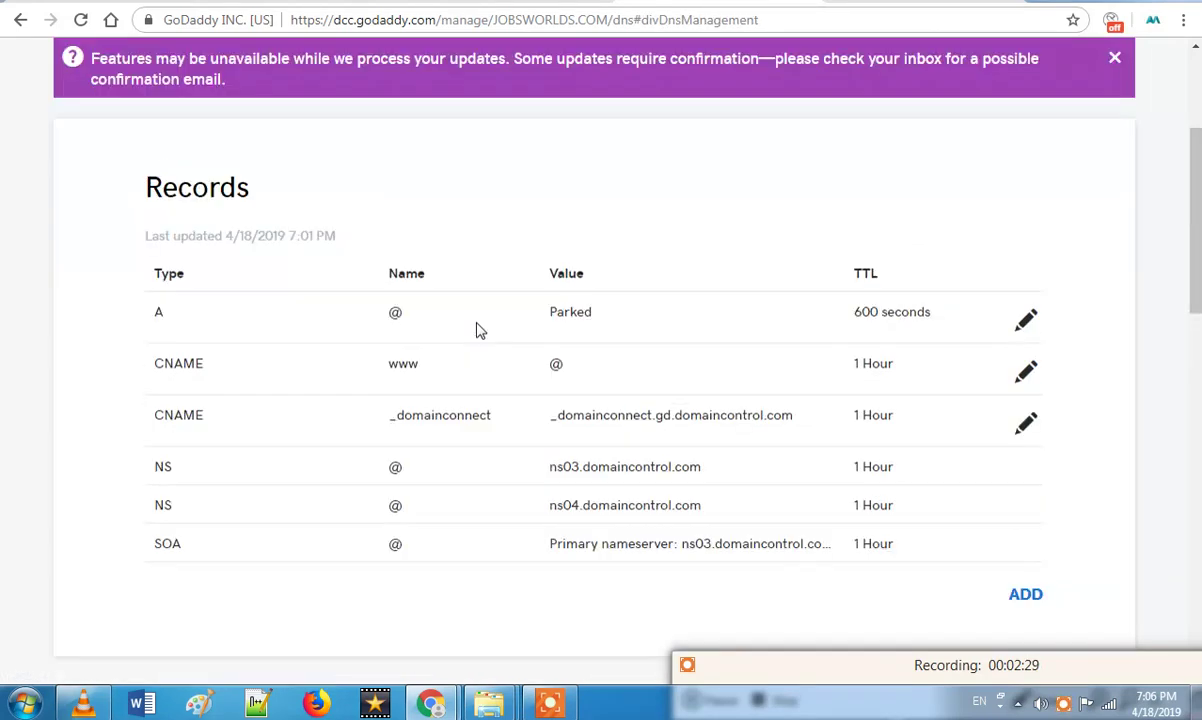
- Reload the DNS management page and check the nameserver list
left_click(81, 20)
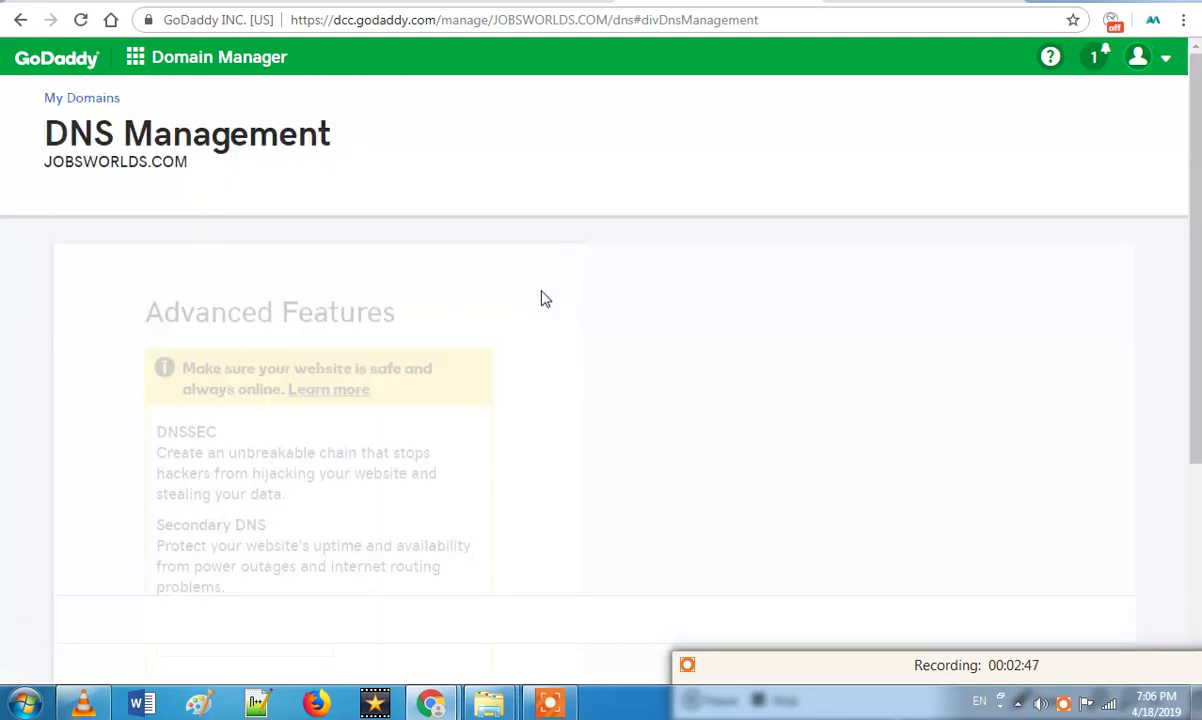
scroll(530, 360, "down", 6)
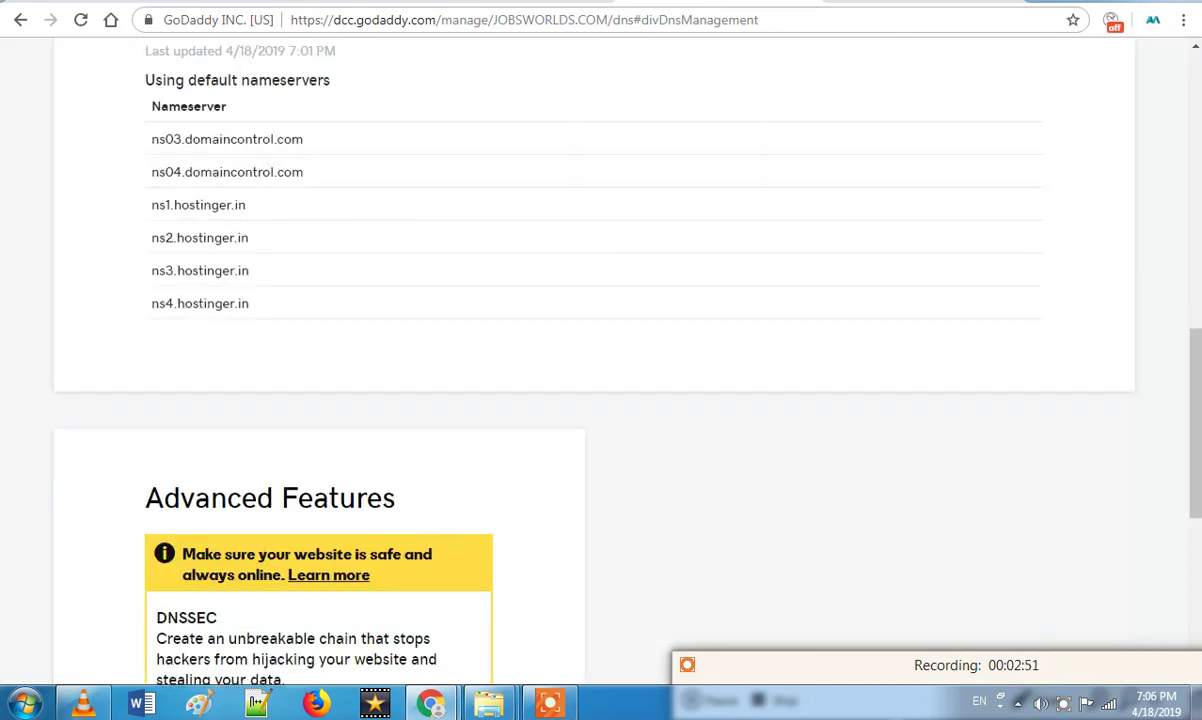
- Switch to the Hostinger control panel and open the hosting account for jobsworlds.com
left_click(482, 3)
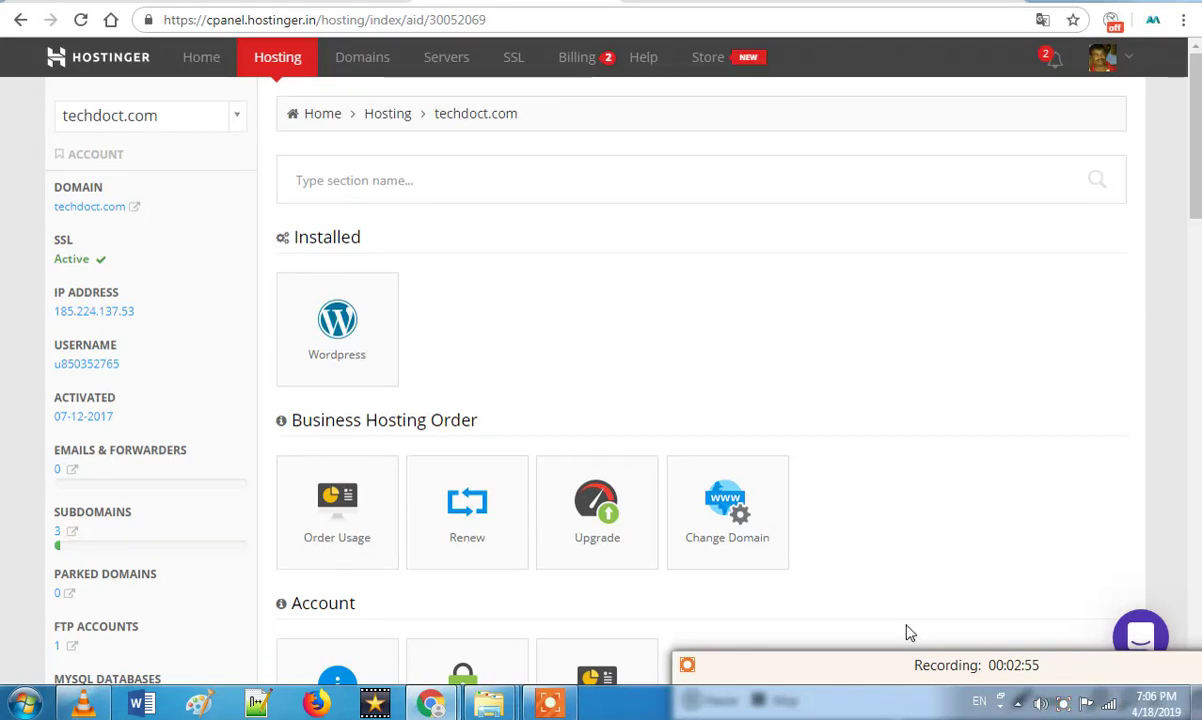
mouse_move(869, 672)
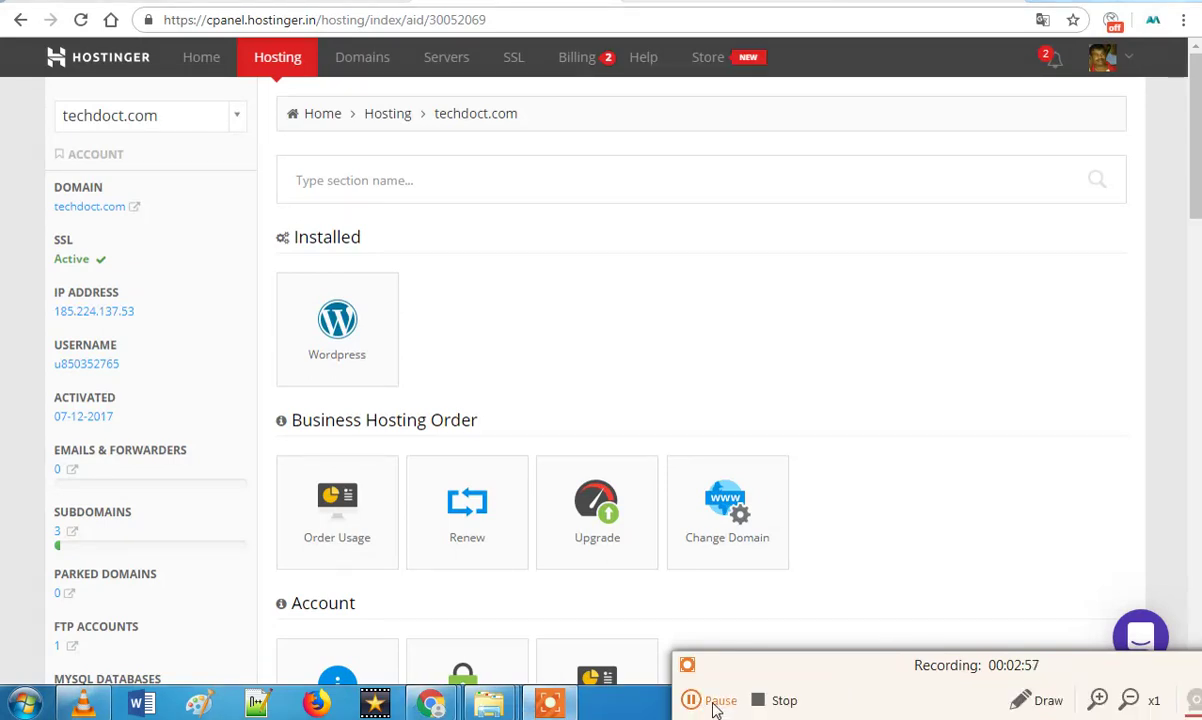
left_click(711, 700)
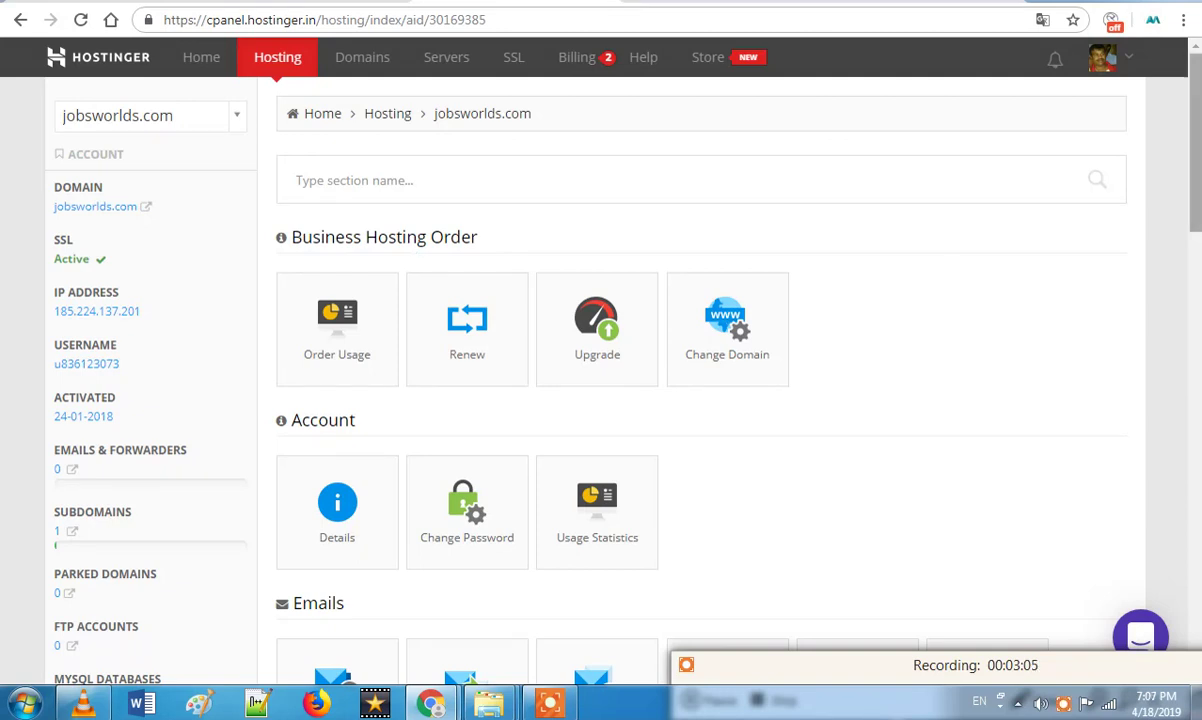
- Open the Auto Installer for the jobsworlds.com website
scroll(1190, 238, "down", 3)
scroll(1190, 238, "down", 2)
scroll(1191, 107, "up", 4)
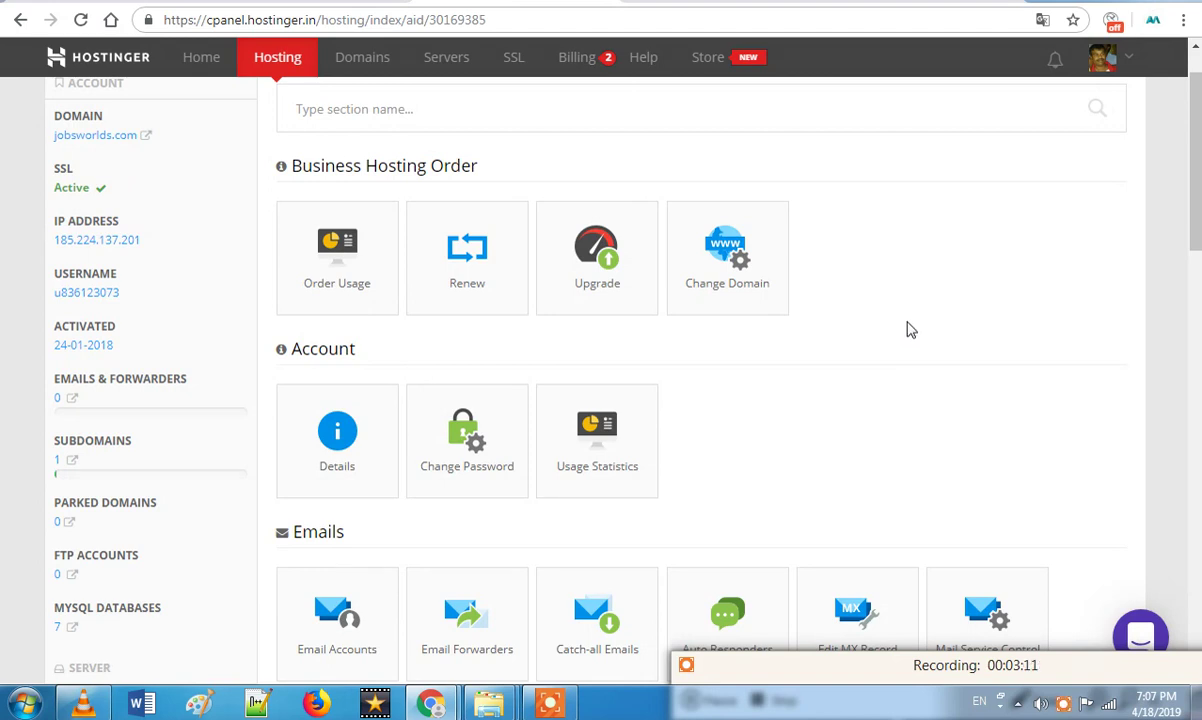
scroll(905, 330, "down", 1)
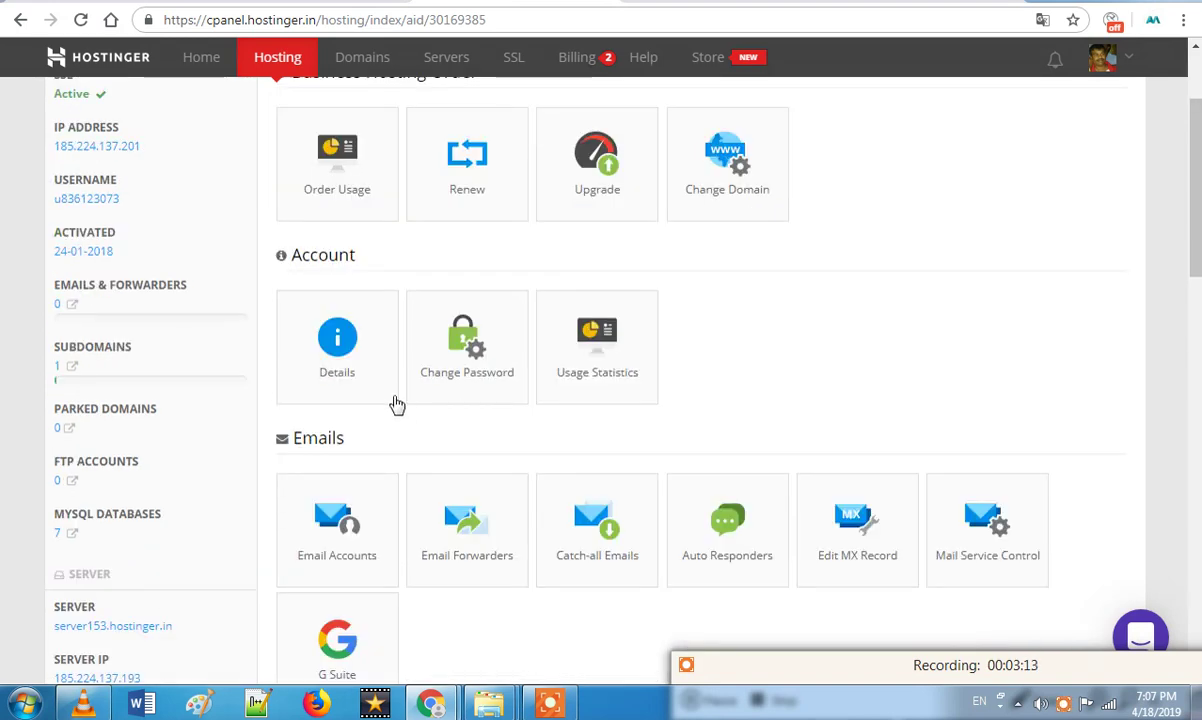
scroll(397, 395, "down", 5)
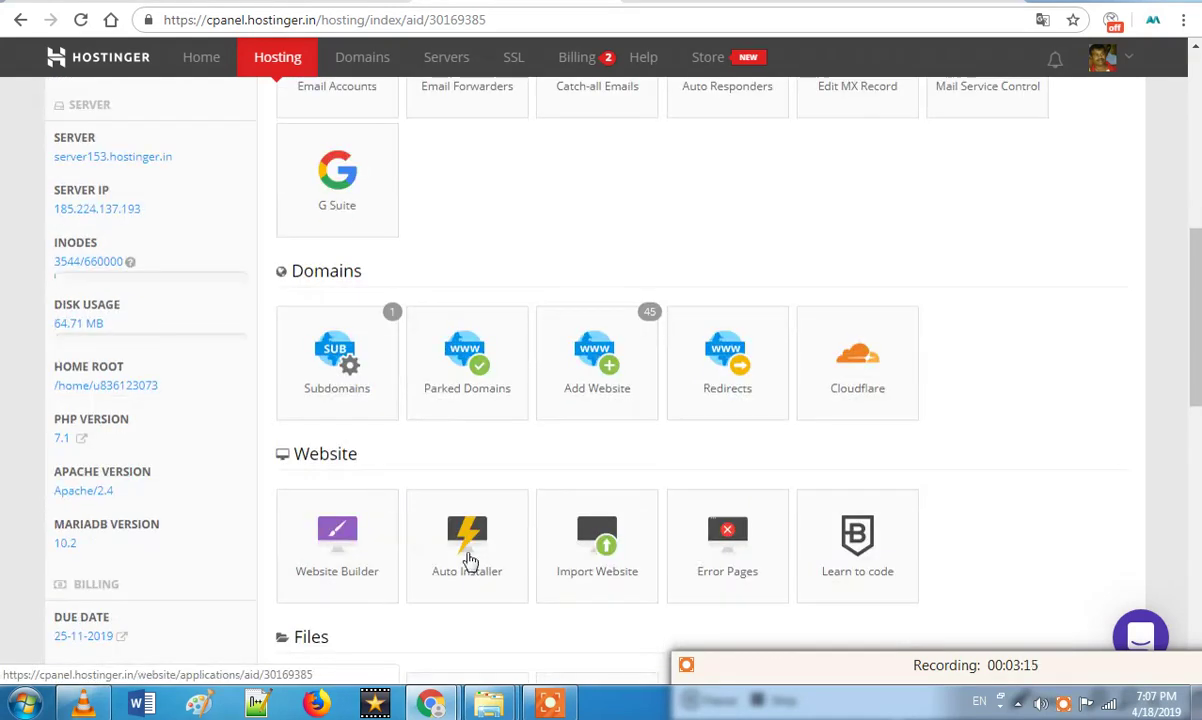
left_click(472, 557)
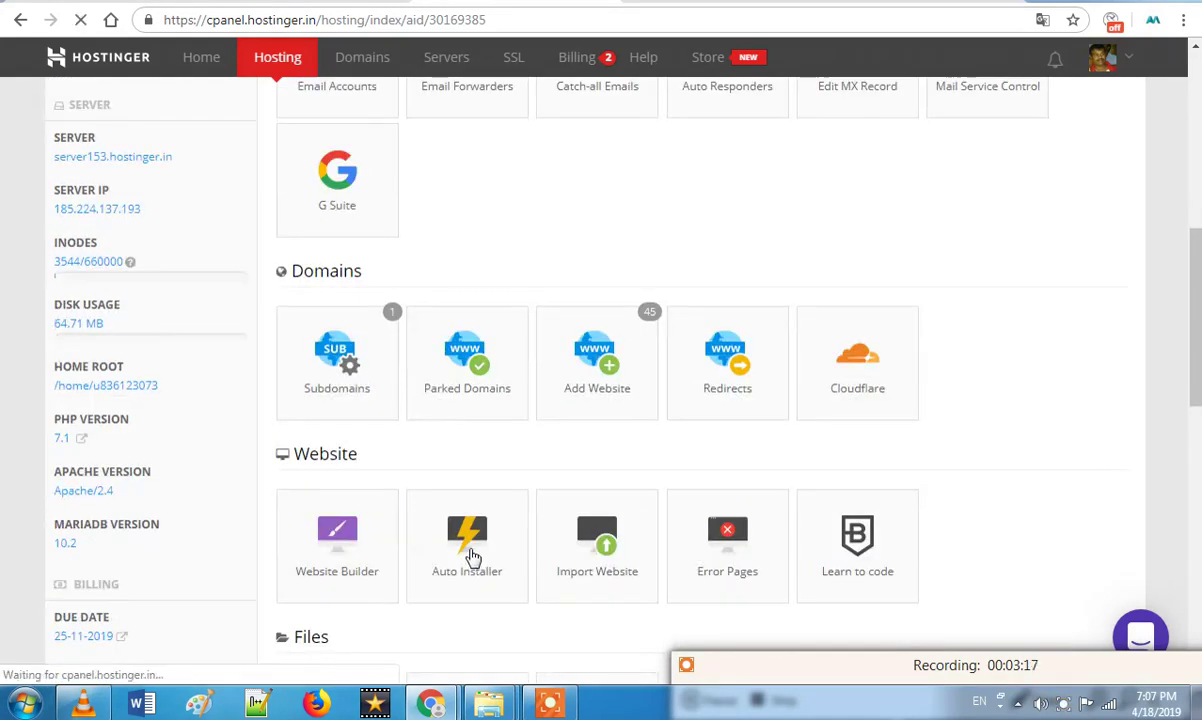